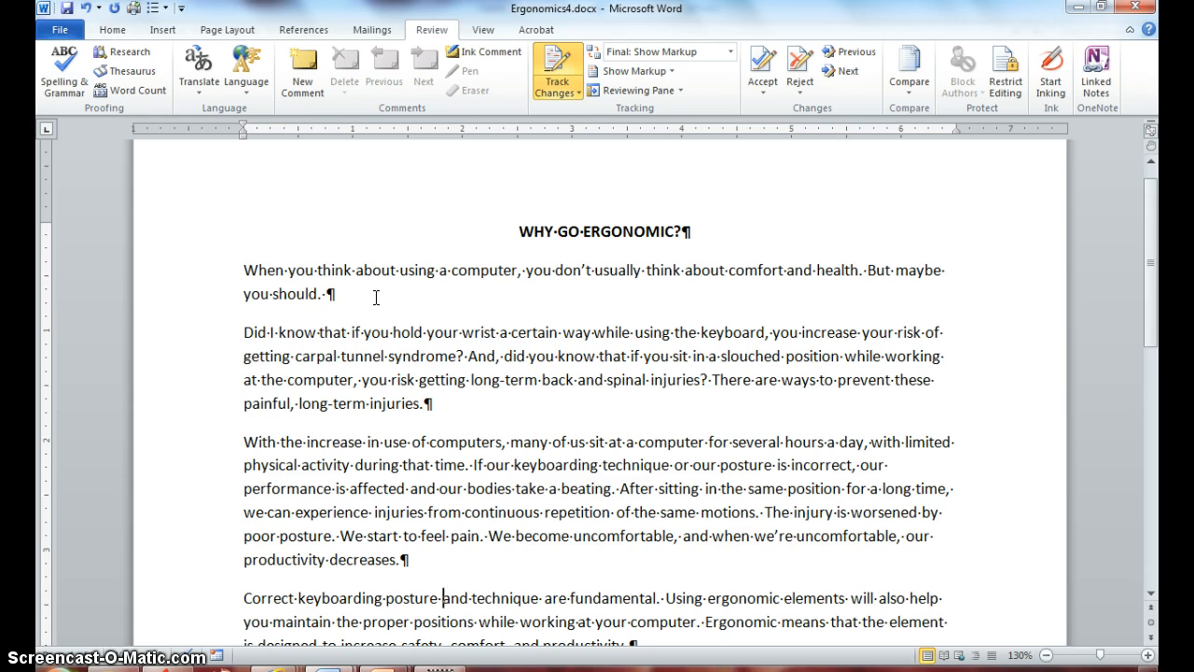
# Open the general save options for a new copy of the document and enter the password to open
pyautogui.click(59, 31)
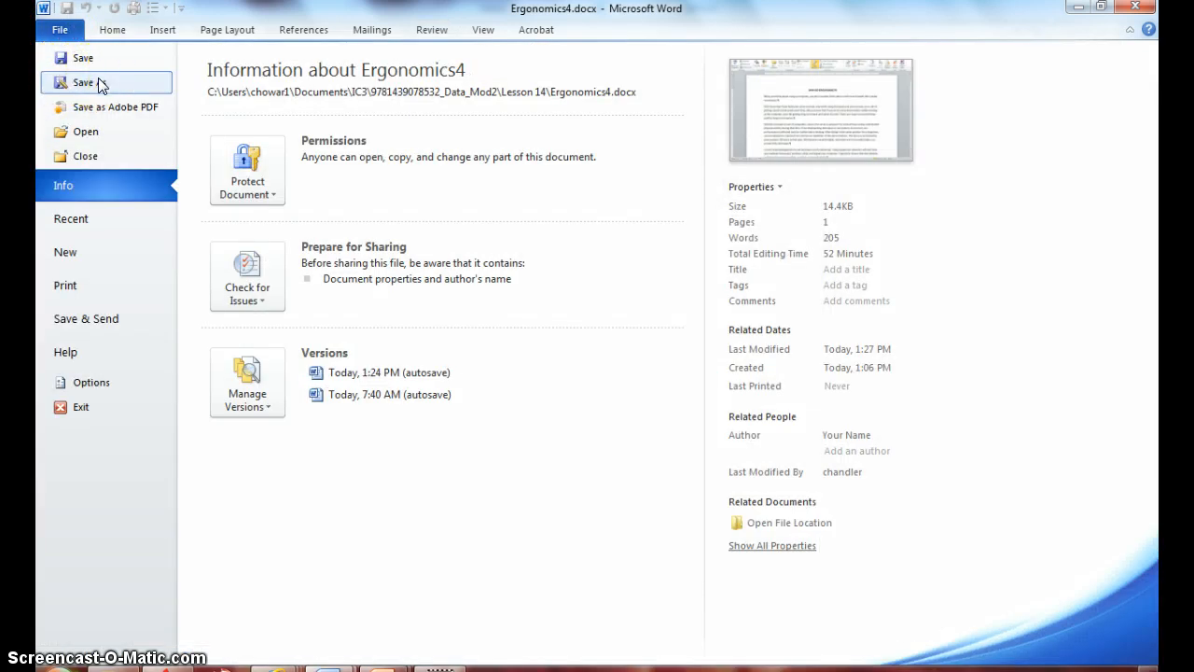
pyautogui.click(84, 82)
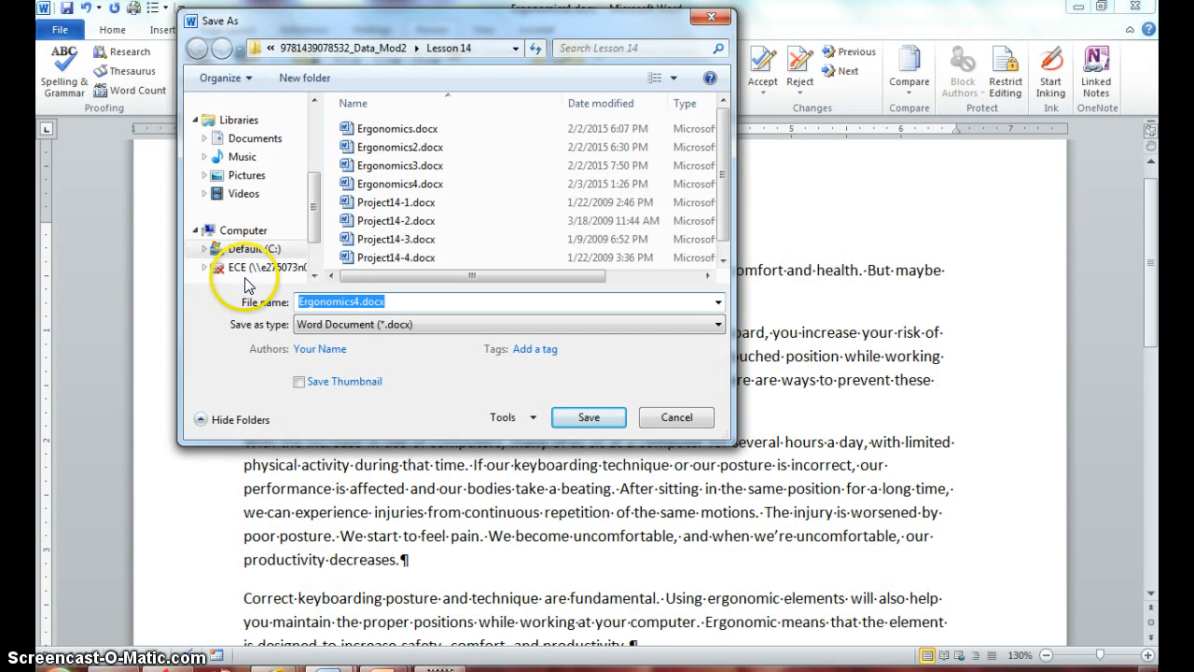
pyautogui.click(535, 422)
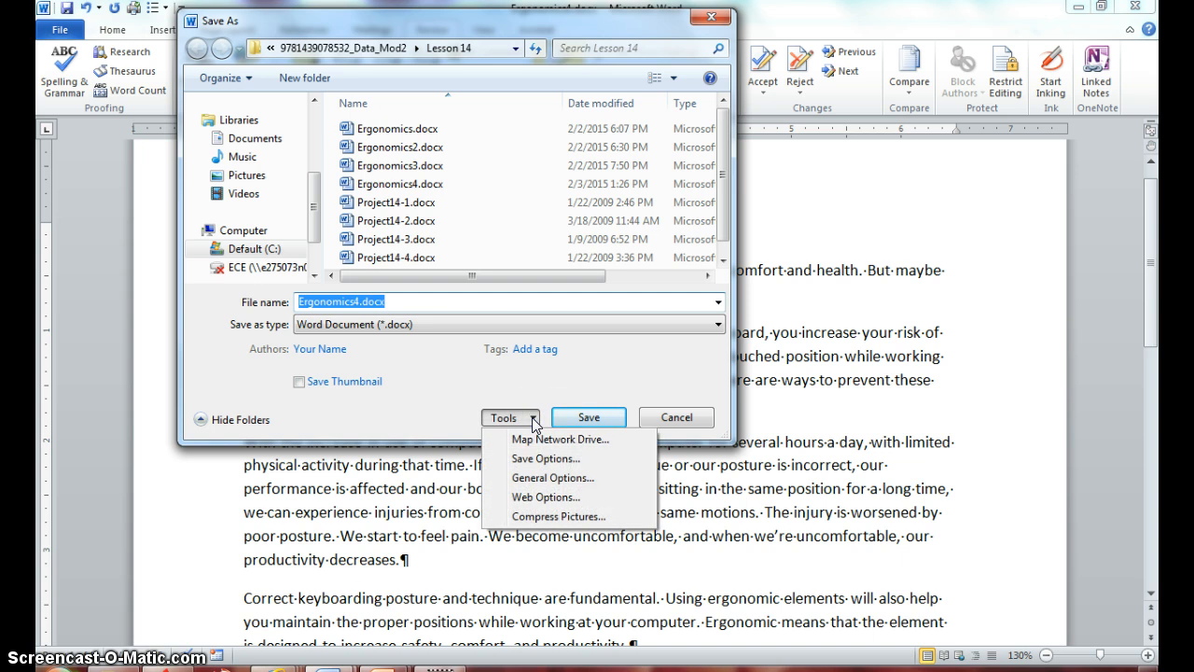
pyautogui.click(539, 478)
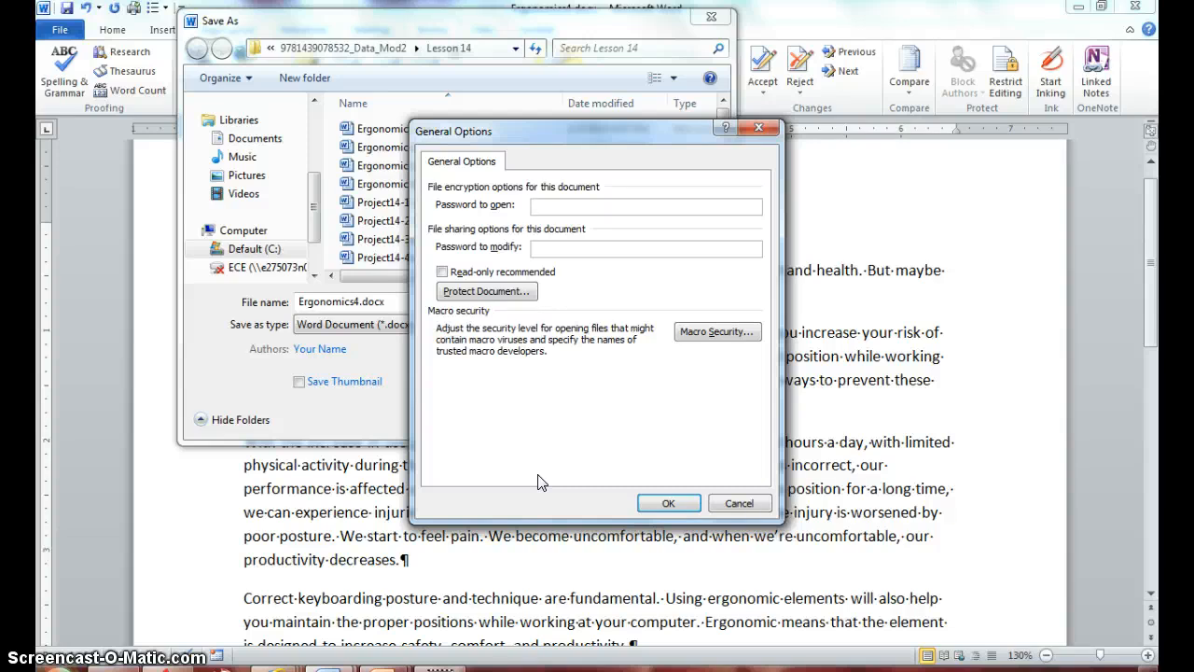
pyautogui.write('•••••••')
# Enter a password to modify the document and accept the general save options
pyautogui.click(601, 247)
pyautogui.write('123456789')
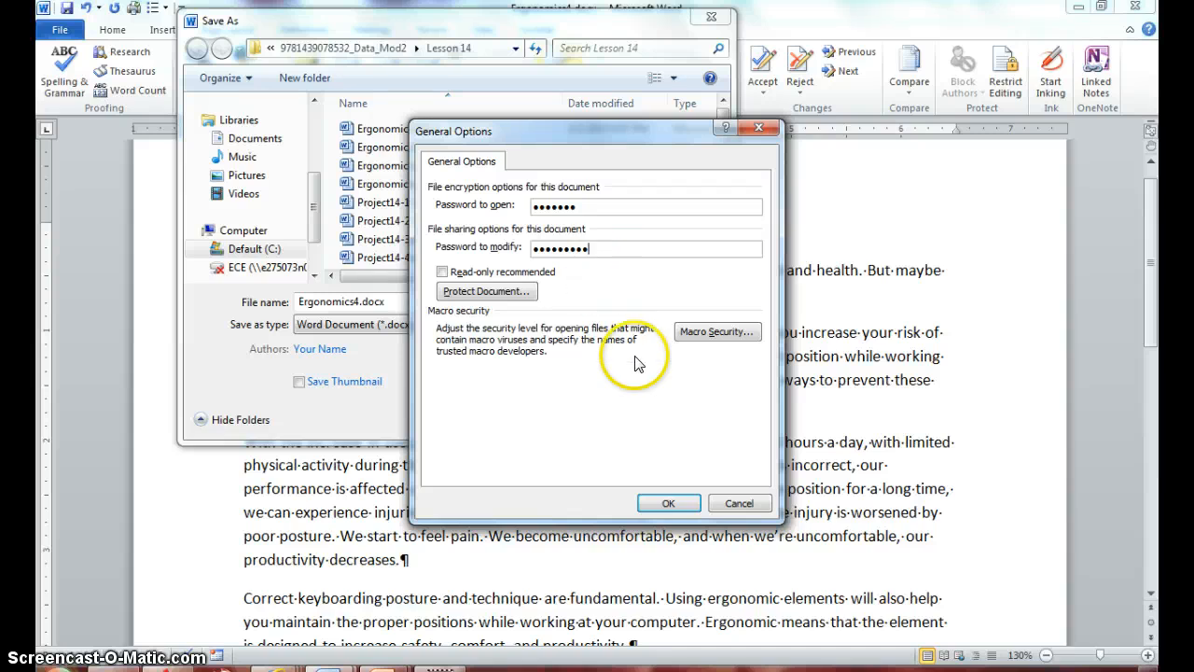
pyautogui.click(659, 503)
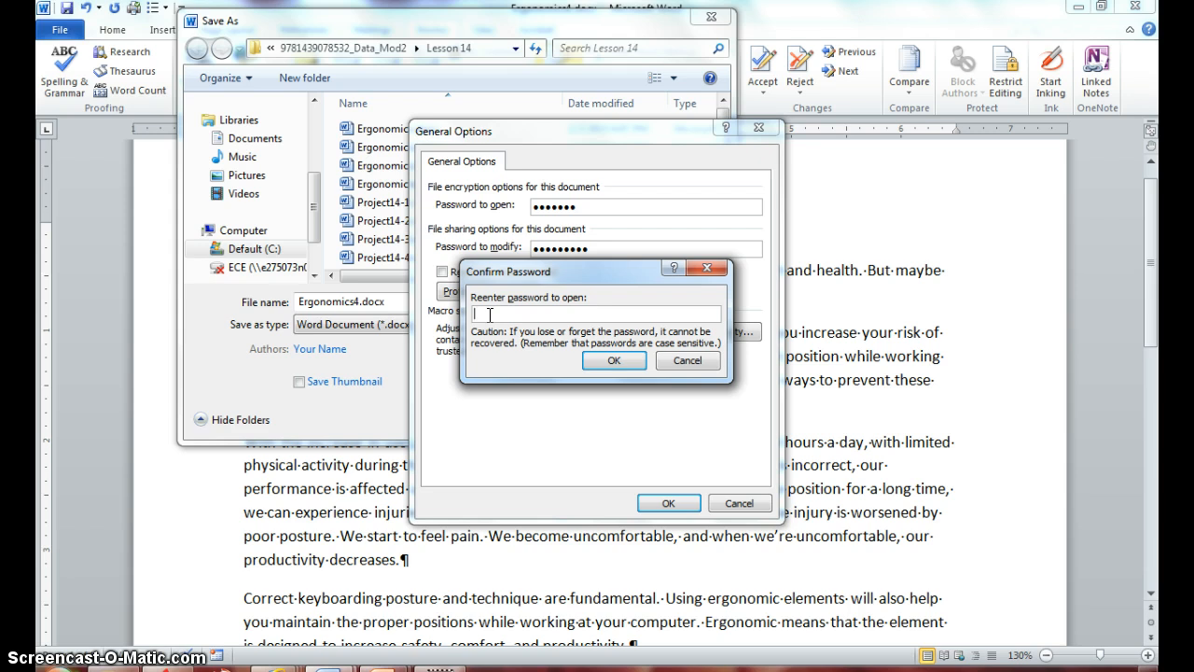
# Confirm the protection by re-entering the password to open and the password to modify
pyautogui.write('•••••••')
pyautogui.click(598, 364)
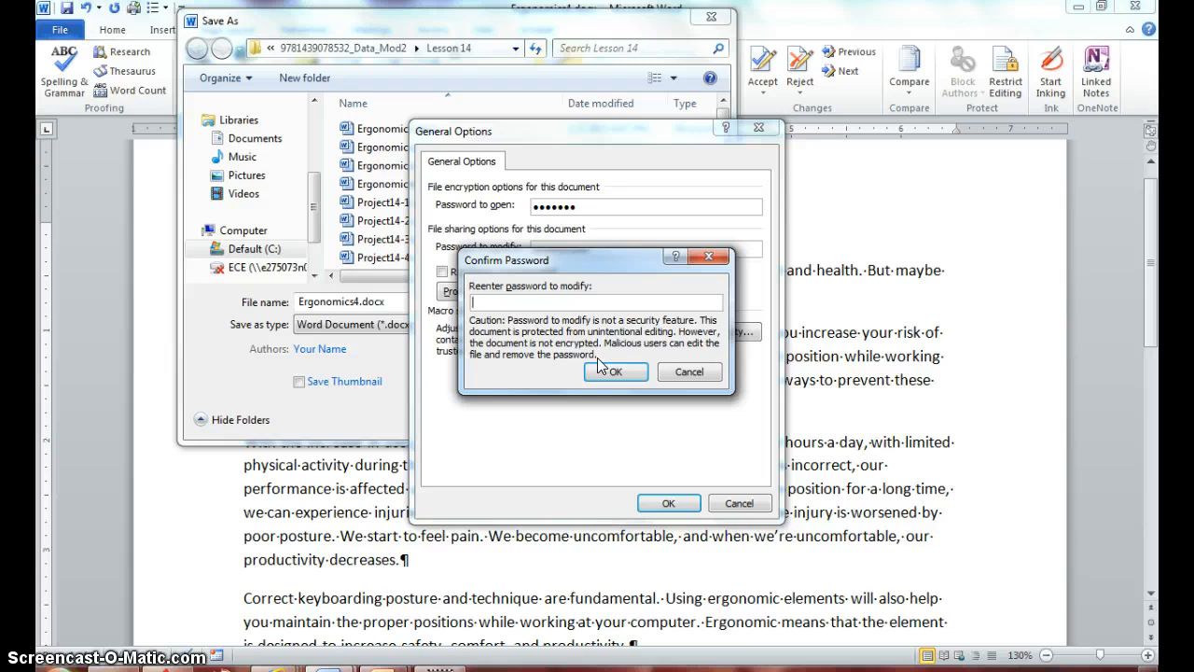
pyautogui.write('abcdefghi')
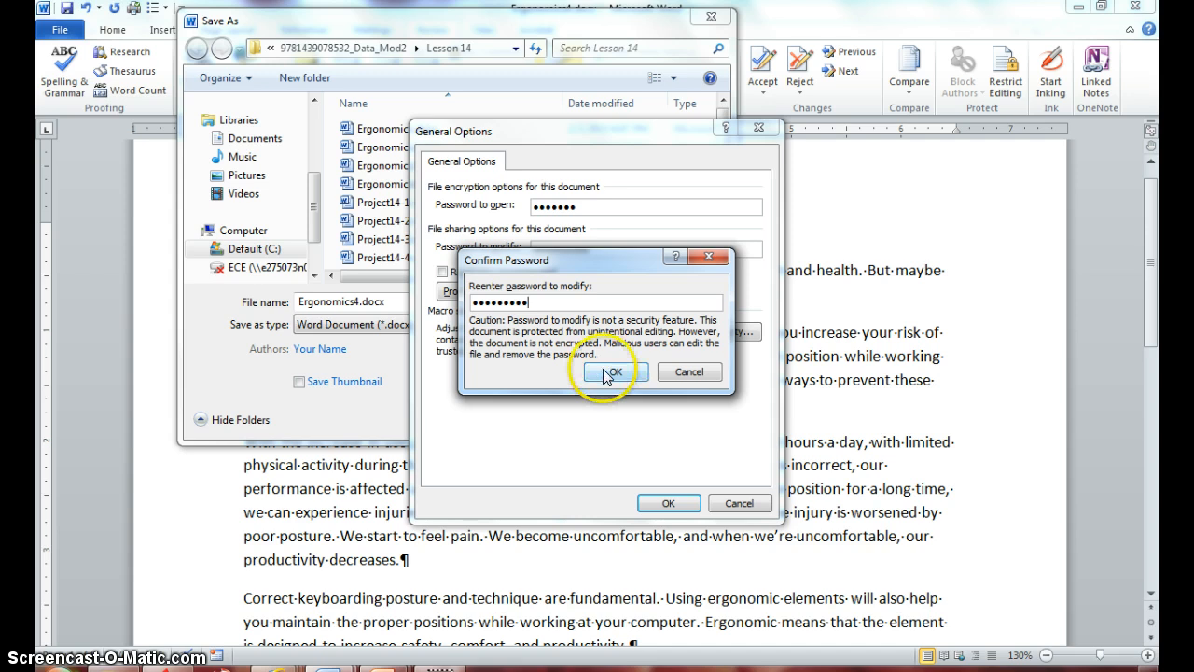
pyautogui.click(611, 372)
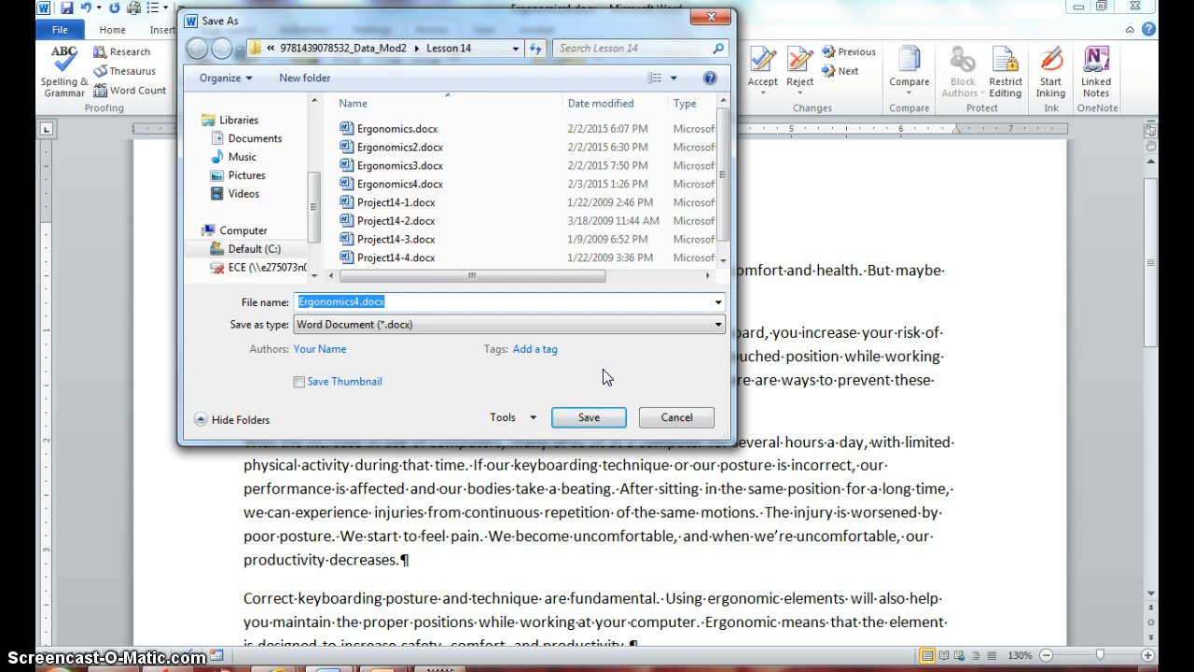
# Rename the copy as Ergonomics5 and save it in the Lesson 14 folder
pyautogui.press('End')
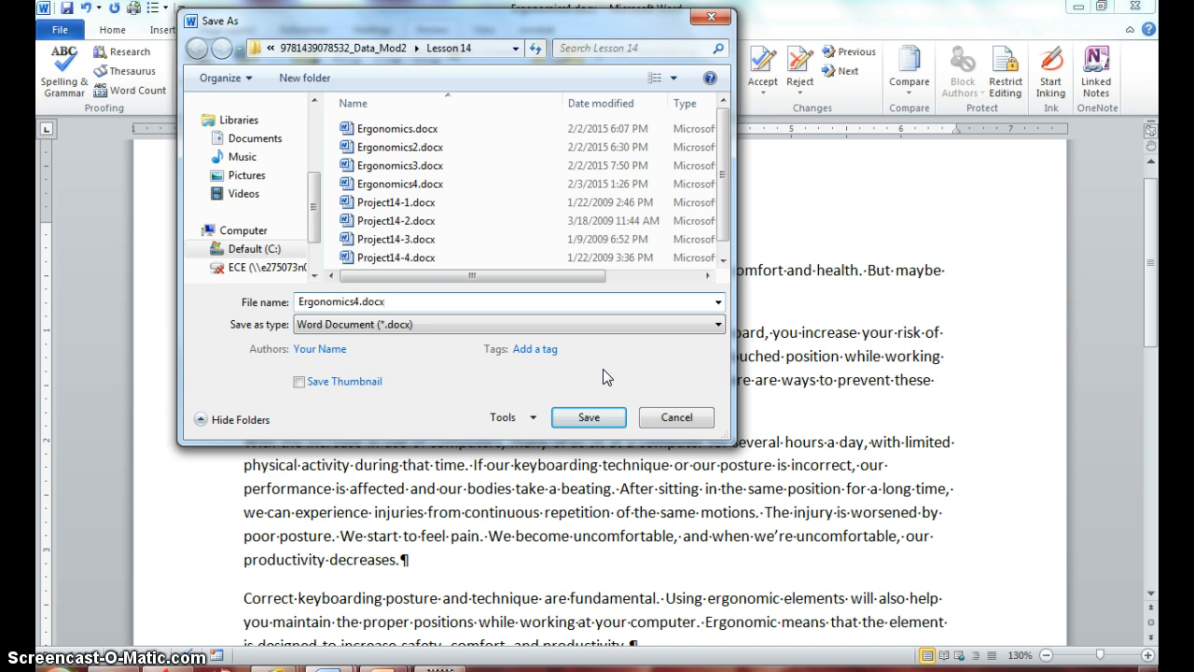
pyautogui.press('BackSpace')
pyautogui.press('BackSpace')
pyautogui.press('BackSpace')
pyautogui.press('BackSpace')
pyautogui.press('BackSpace')
pyautogui.press('BackSpace')
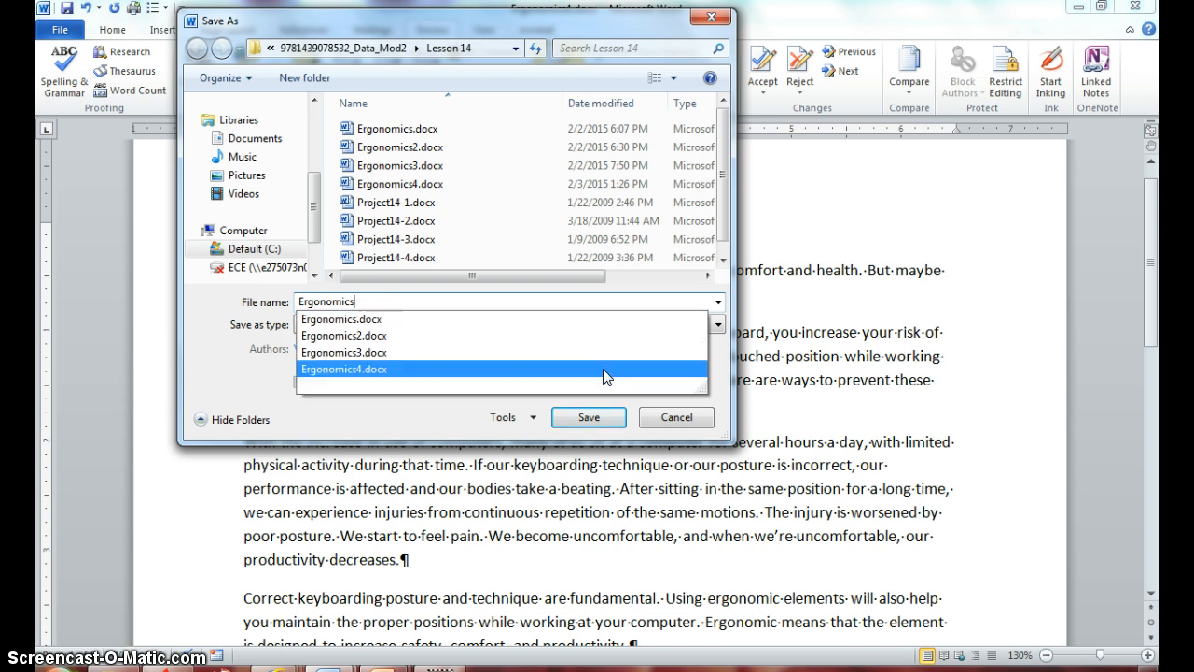
pyautogui.write('5')
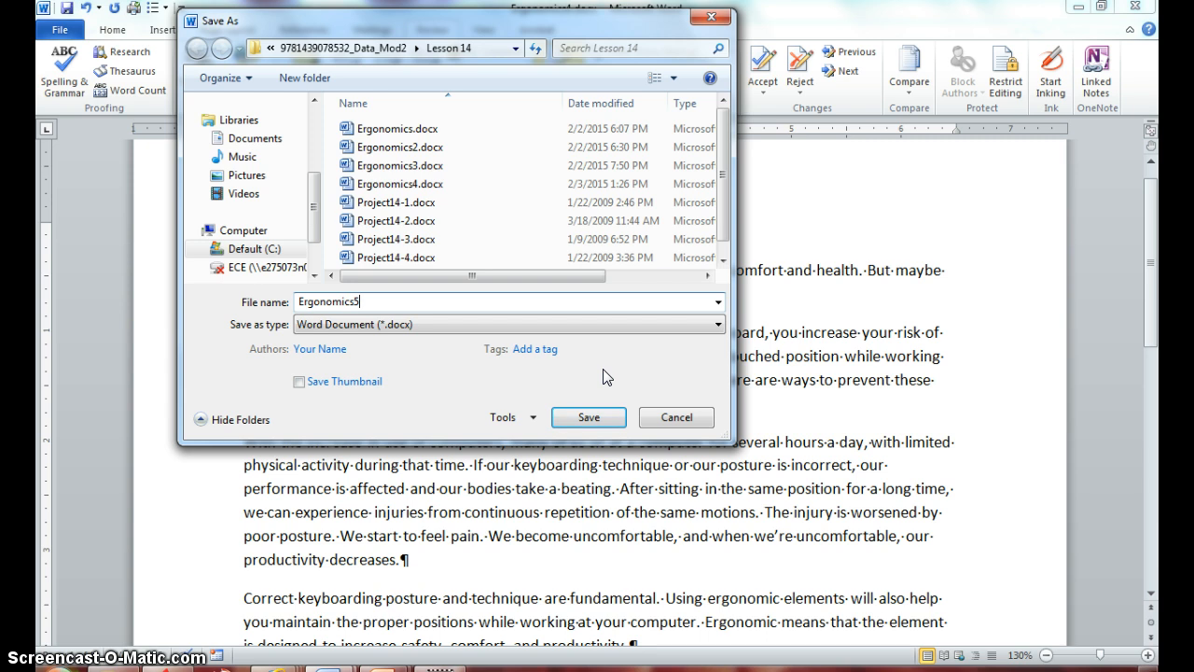
pyautogui.click(586, 419)
pyautogui.click(587, 419)
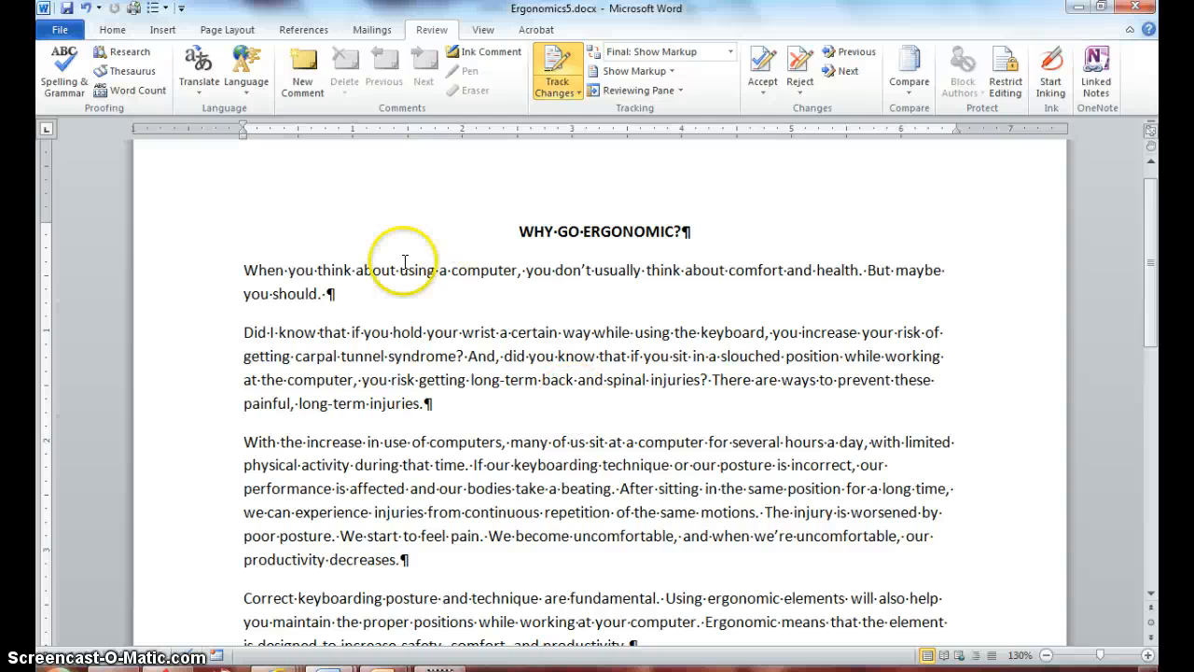
# Close the password-protected Ergonomics5 document
pyautogui.scroll(2, 392, 249)
pyautogui.scroll(1, 214, 98)
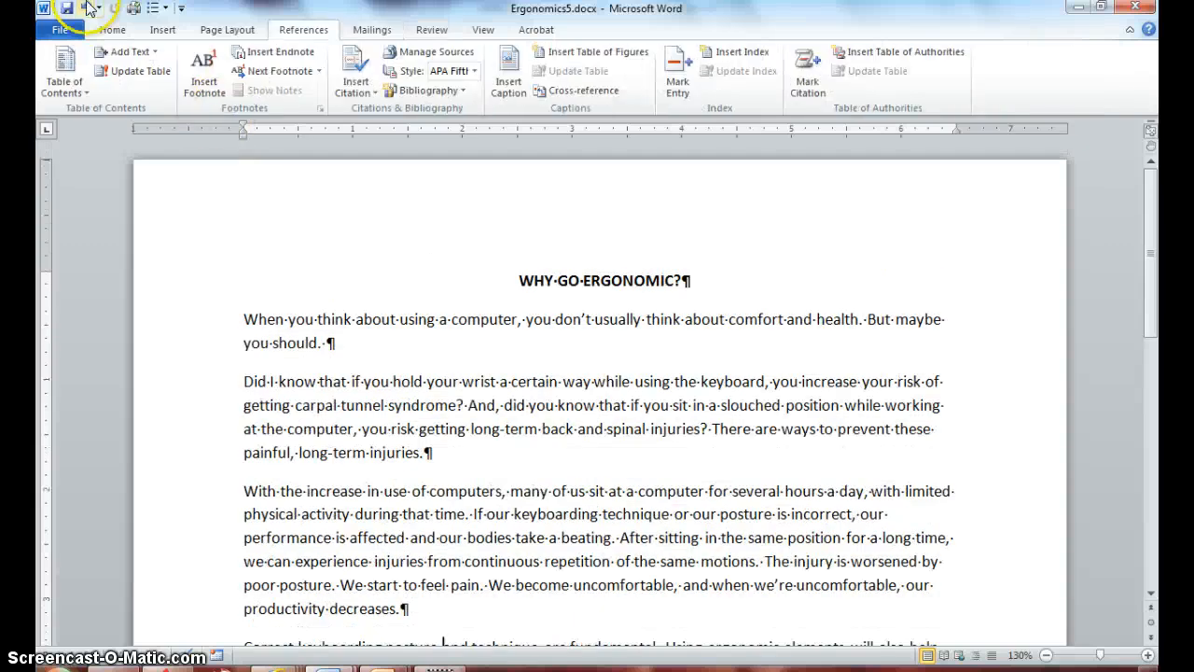
pyautogui.click(59, 33)
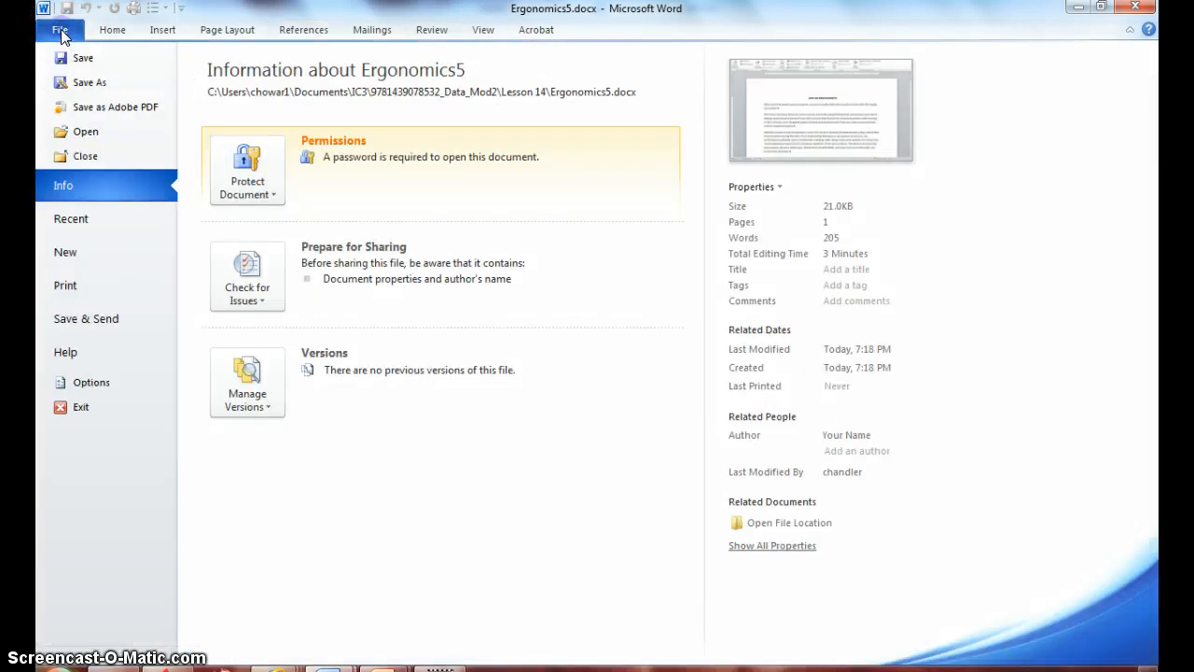
pyautogui.click(82, 155)
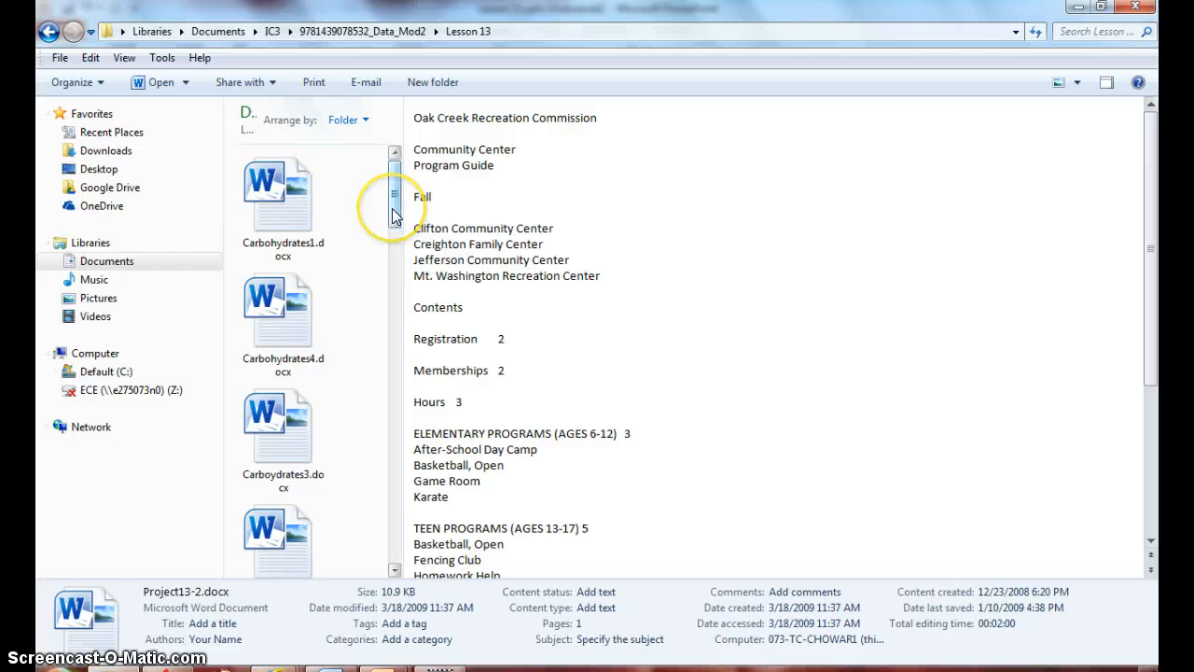
# In Windows Explorer, go to the Lesson 14 folder and open Ergonomics5.docx
pyautogui.moveTo(393, 214); pyautogui.dragTo(392, 255)
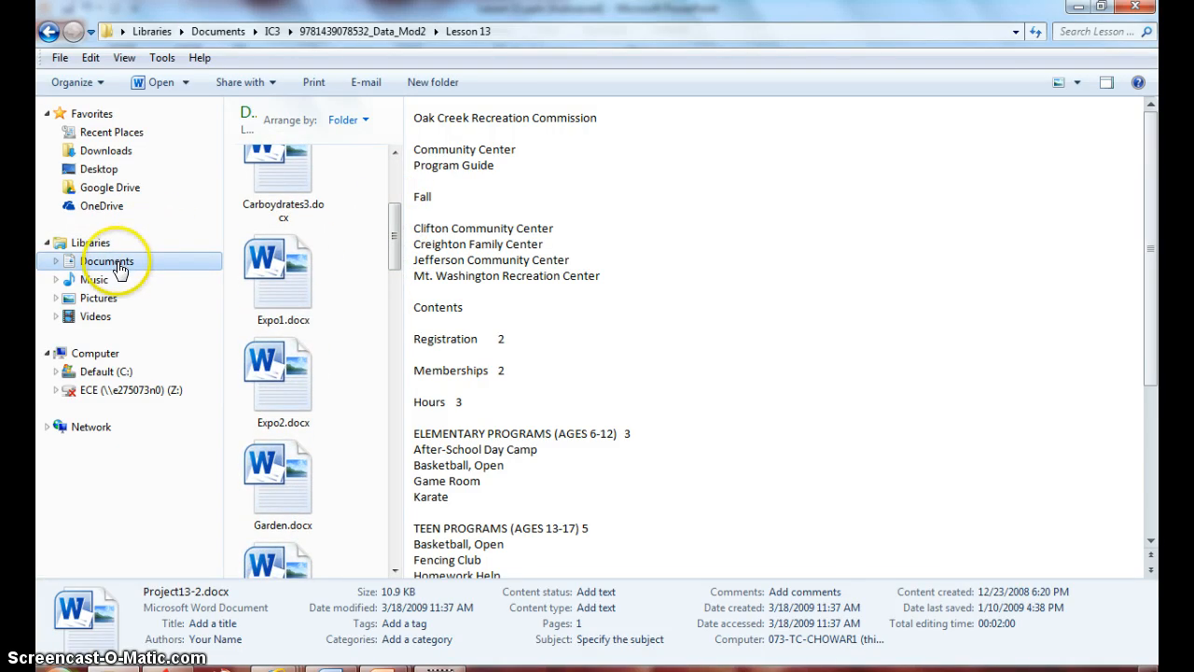
pyautogui.click(49, 31)
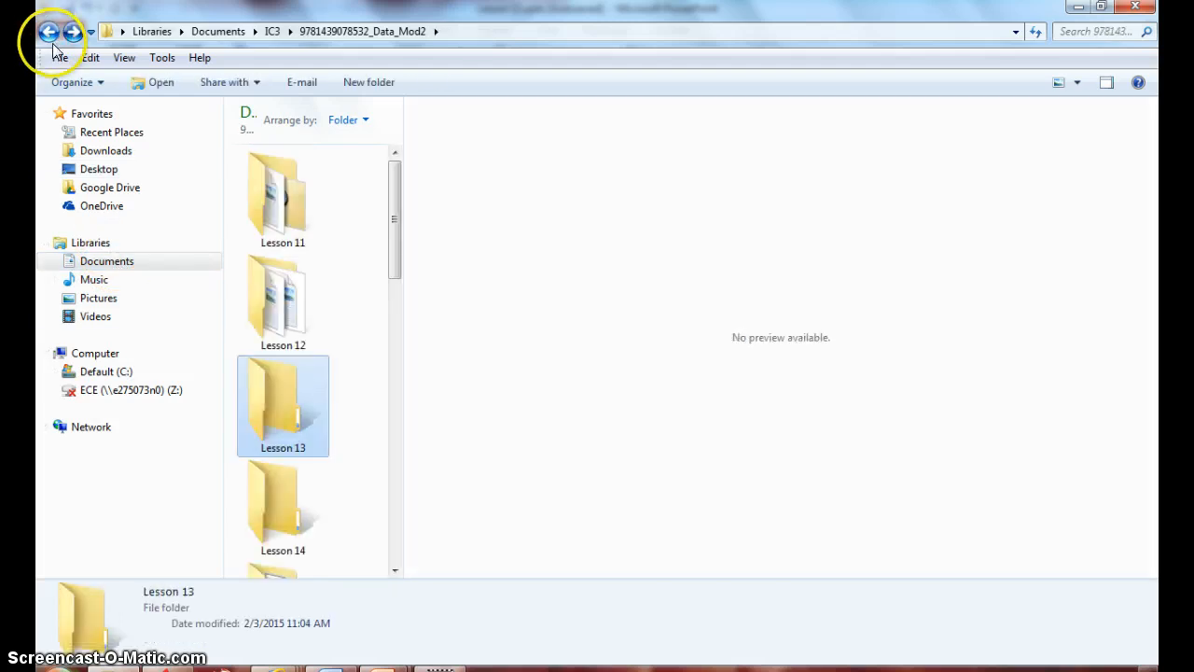
pyautogui.doubleClick(289, 501)
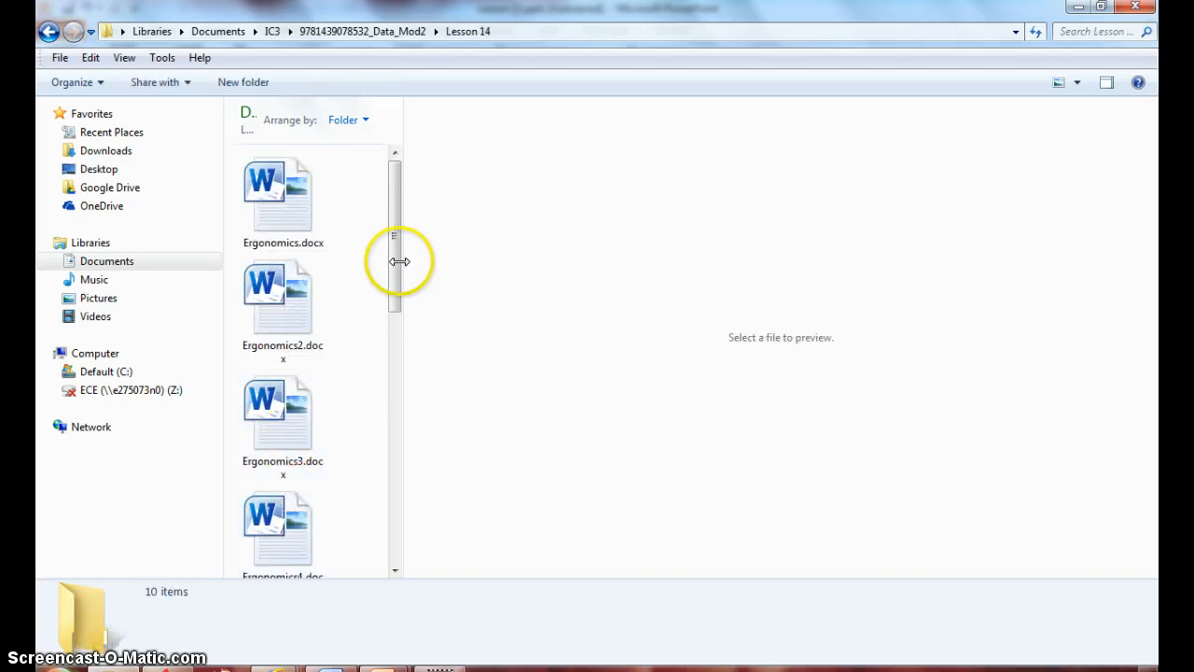
pyautogui.moveTo(393, 263); pyautogui.dragTo(393, 349)
pyautogui.doubleClick(272, 434)
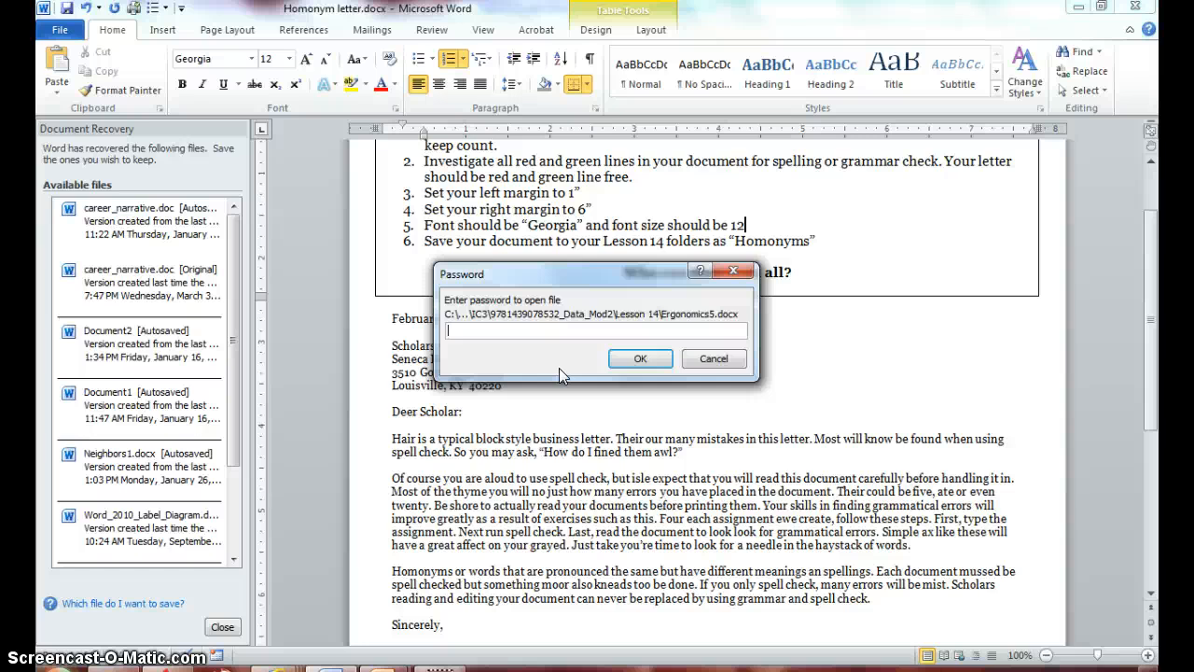
# Unlock Ergonomics5.docx by entering the password to open and the password to modify
pyautogui.write('•••••••')
pyautogui.click(617, 360)
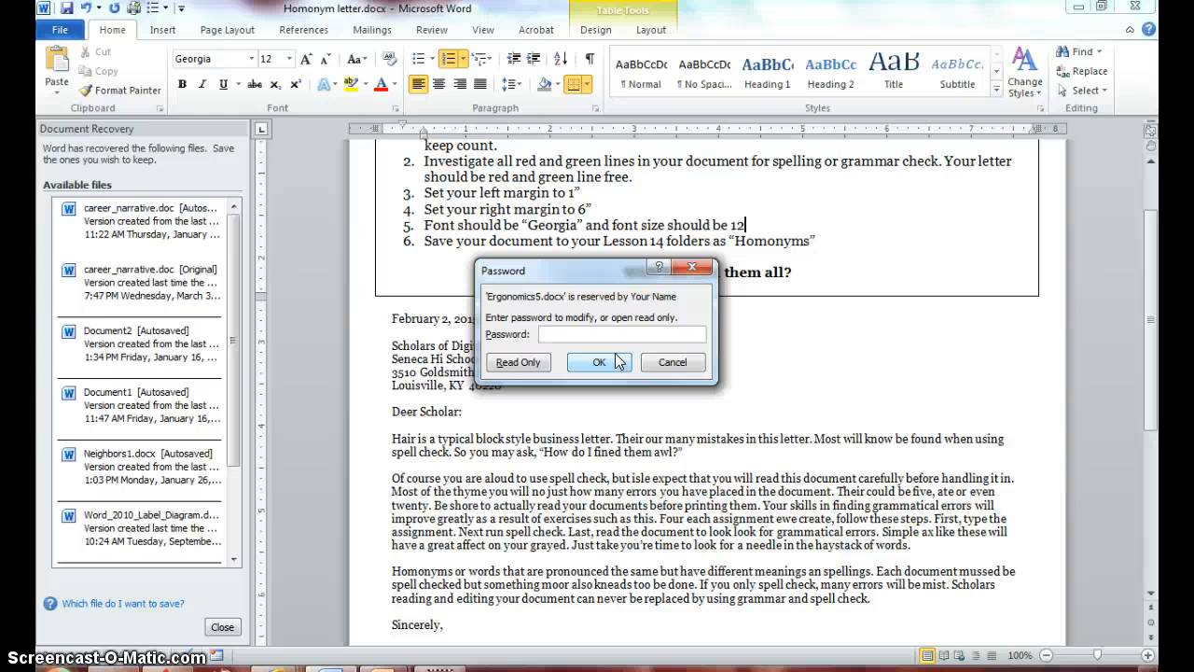
pyautogui.write('•••••••••')
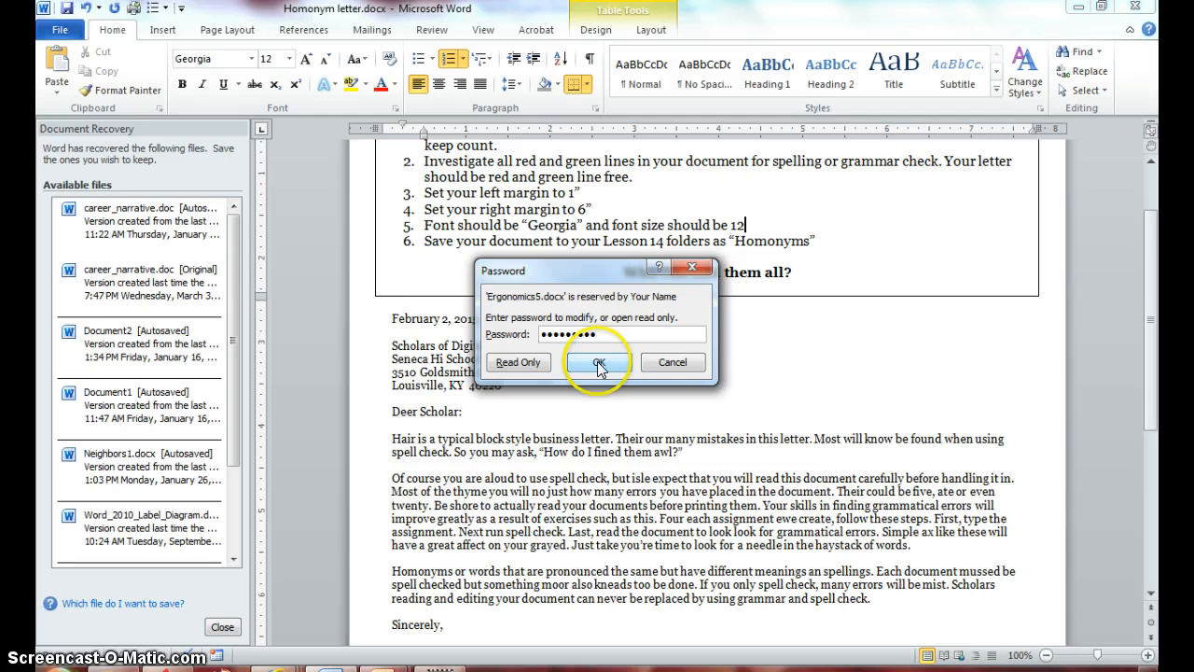
pyautogui.click(599, 368)
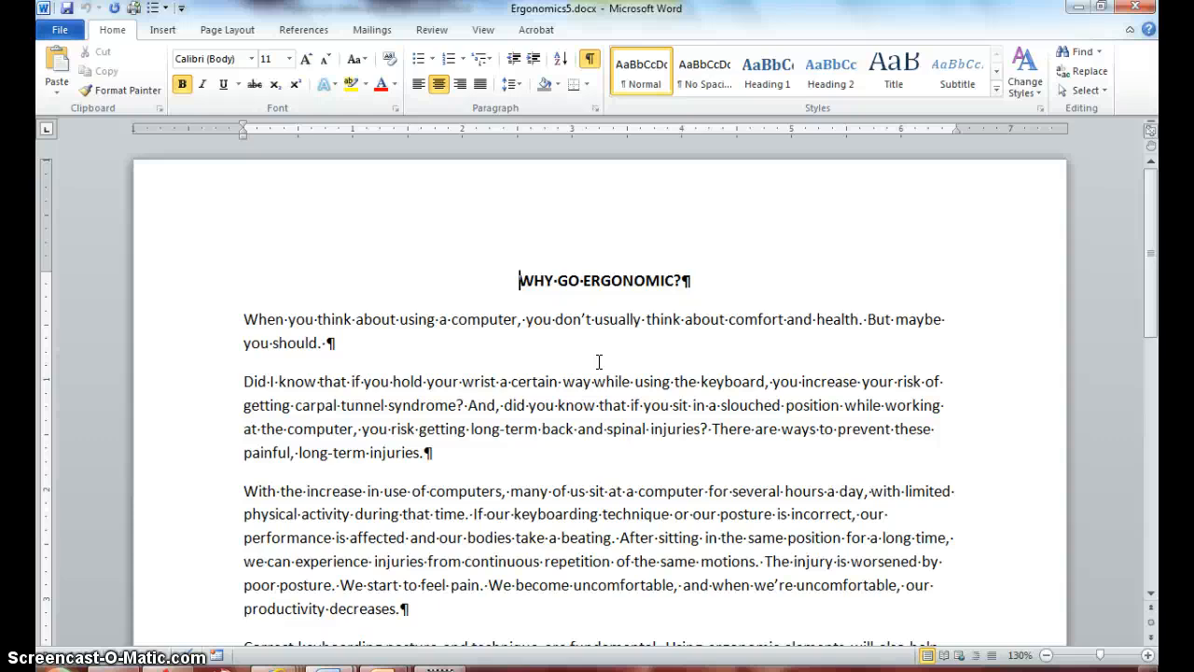
# Bring up the general save options for Ergonomics5.docx and clear the password to open
pyautogui.click(56, 26)
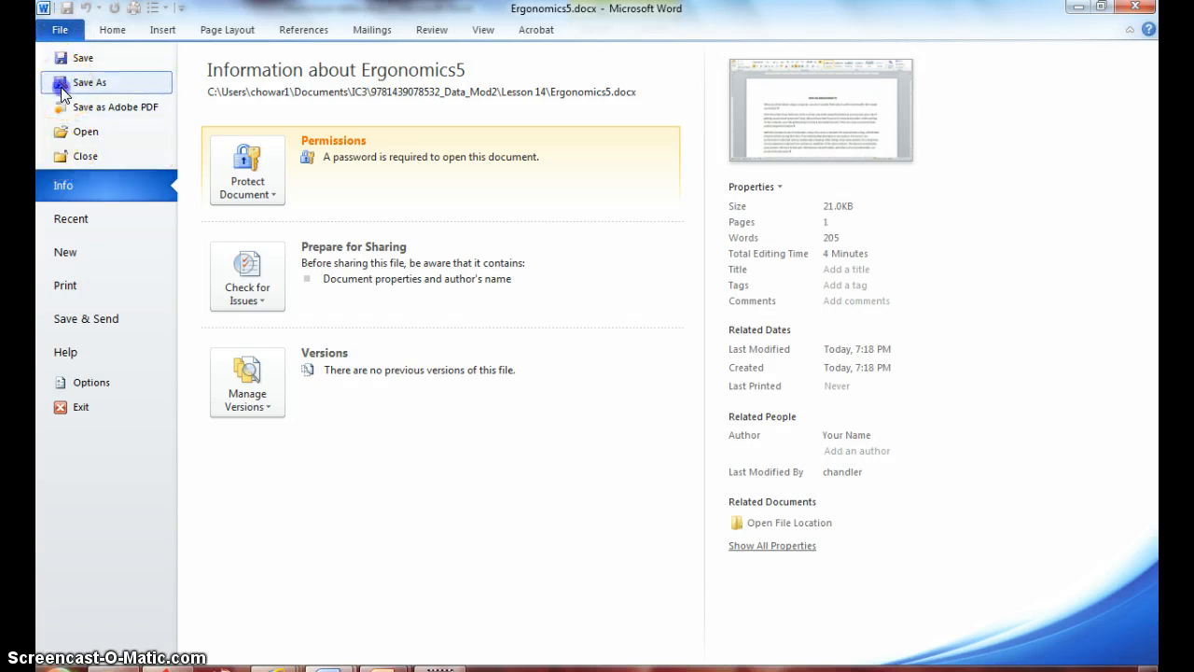
pyautogui.click(59, 84)
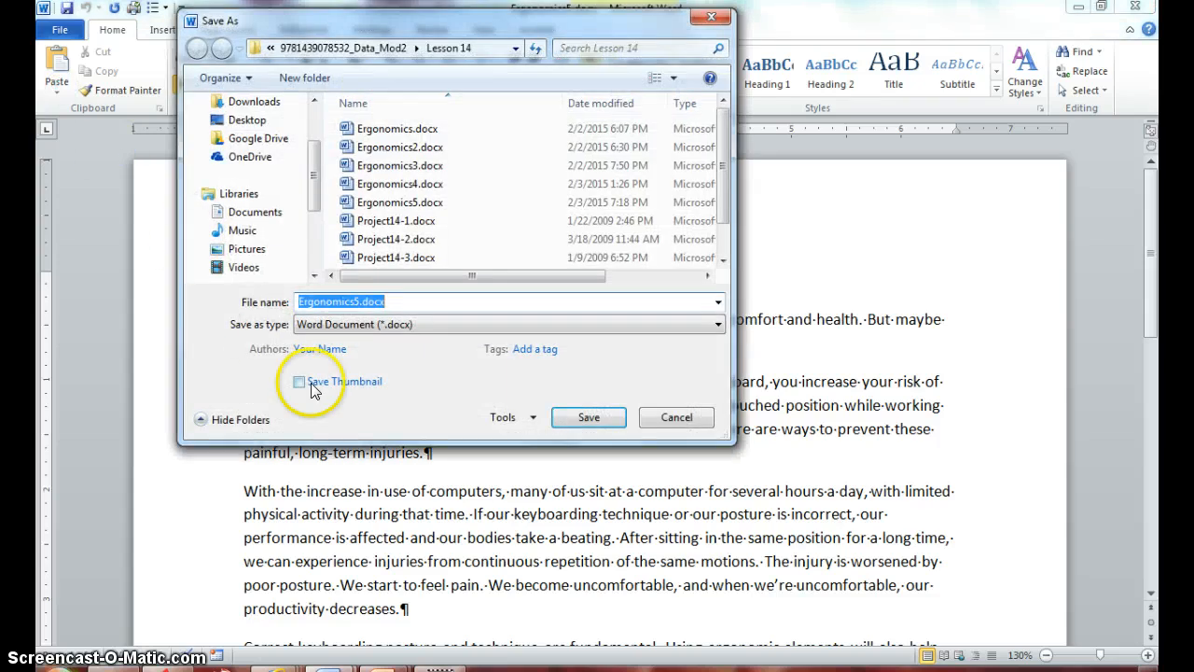
pyautogui.click(528, 419)
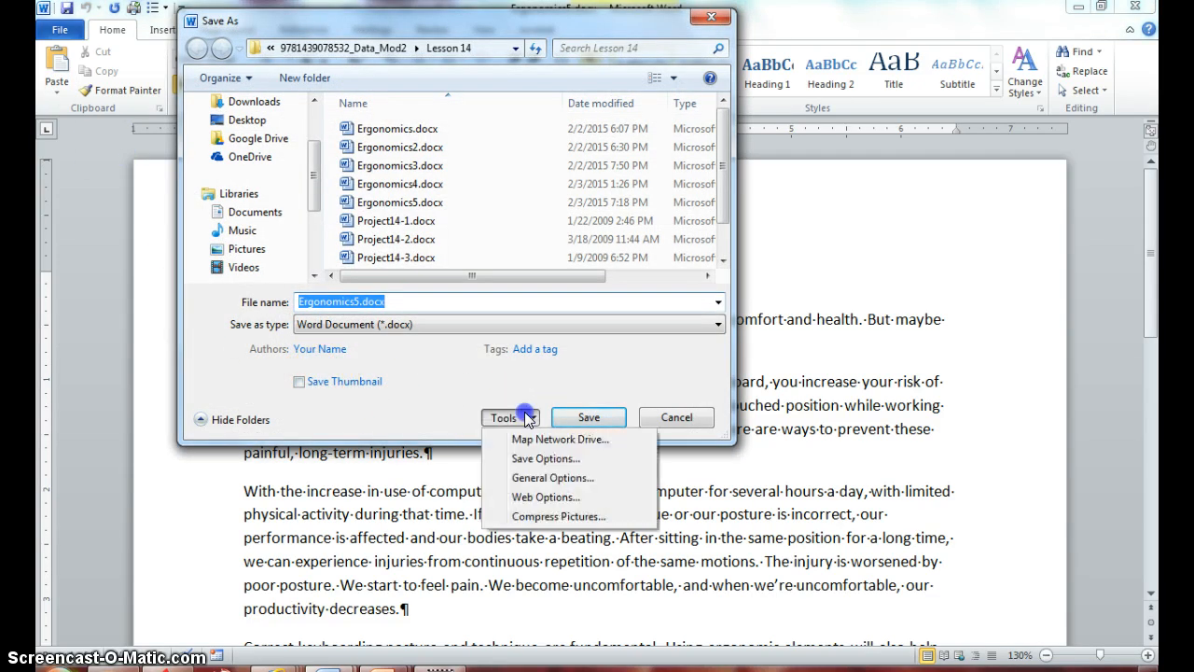
pyautogui.click(534, 467)
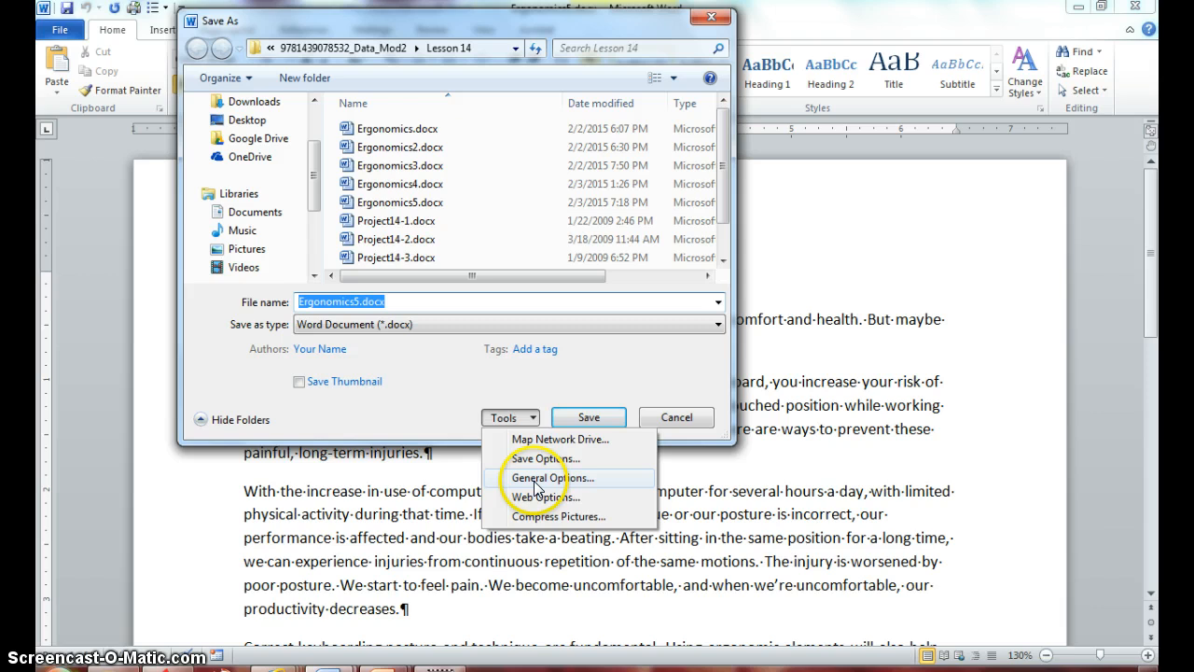
pyautogui.click(551, 478)
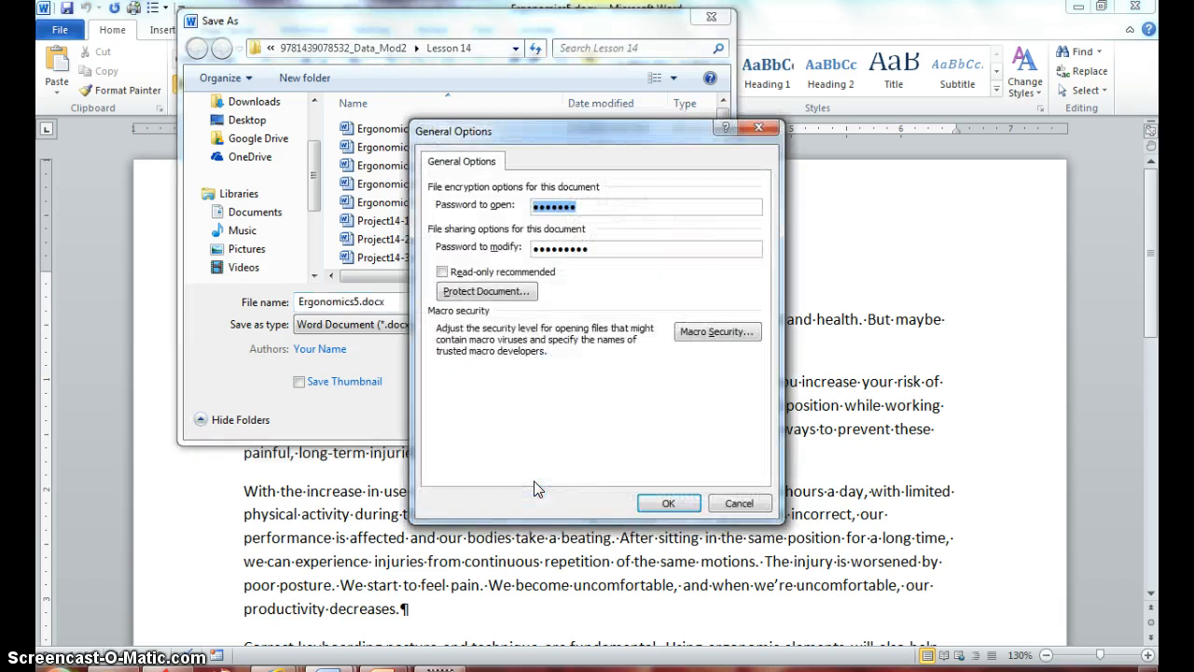
pyautogui.press('BackSpace')
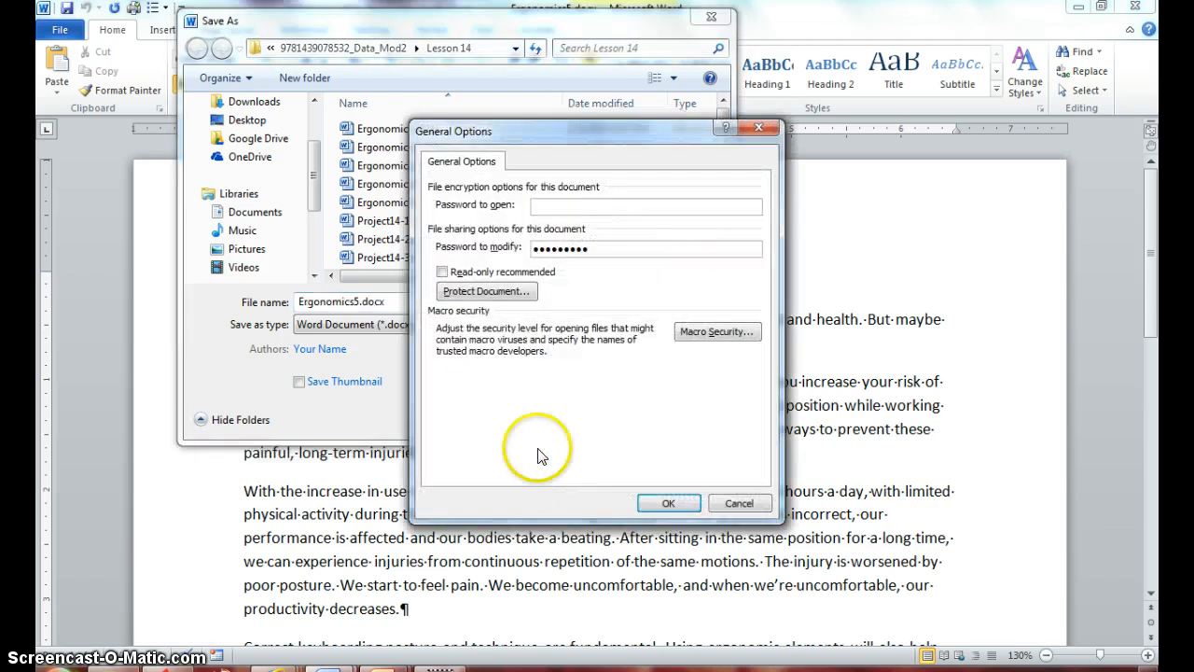
# Clear the password to modify, accept the options, and save the document under the same name
pyautogui.click(598, 248)
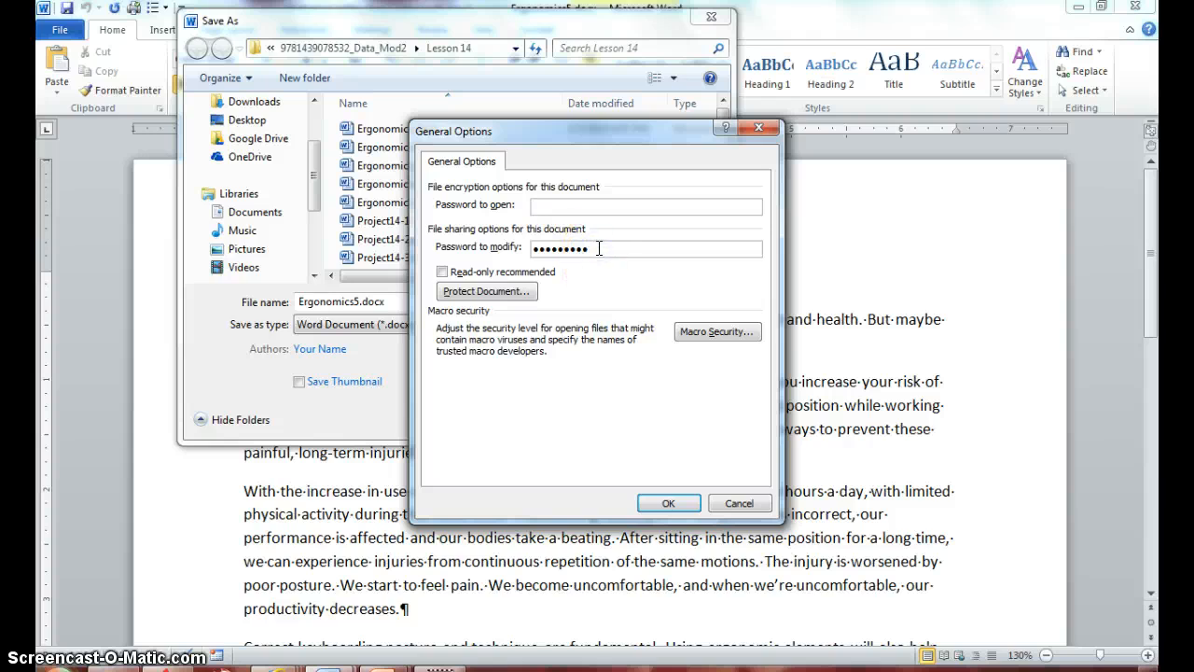
pyautogui.press('BackSpace')
pyautogui.press('BackSpace')
pyautogui.press('BackSpace')
pyautogui.press('BackSpace')
pyautogui.press('BackSpace')
pyautogui.press('BackSpace')
pyautogui.press('BackSpace')
pyautogui.press('BackSpace')
pyautogui.press('BackSpace')
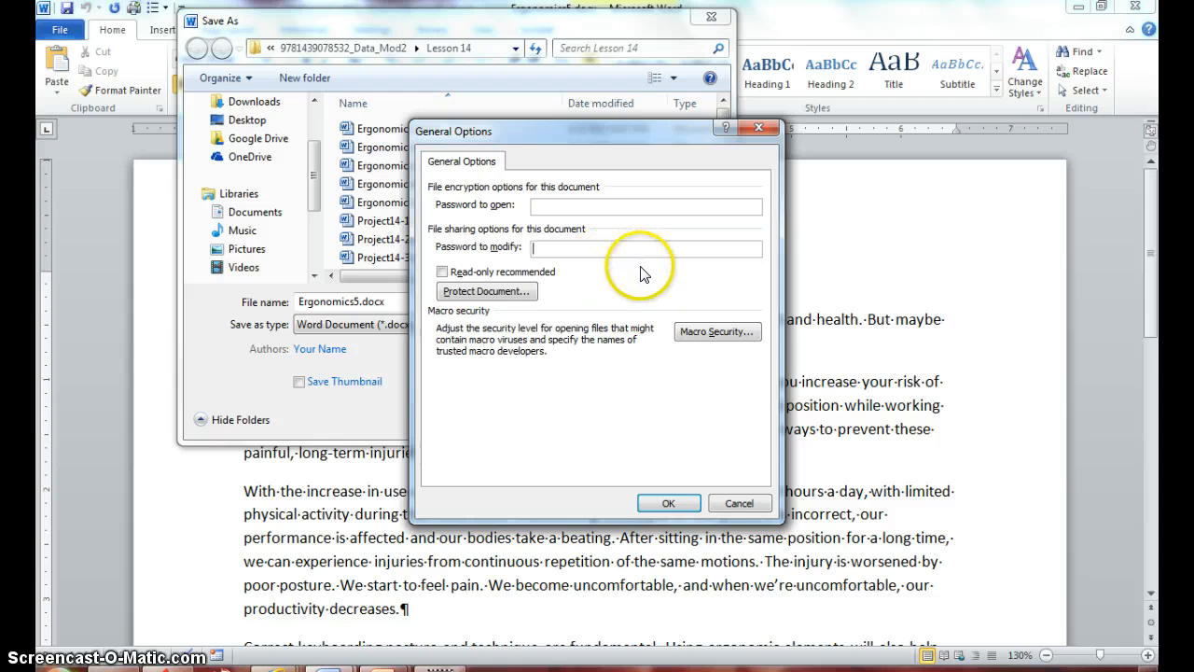
pyautogui.click(665, 503)
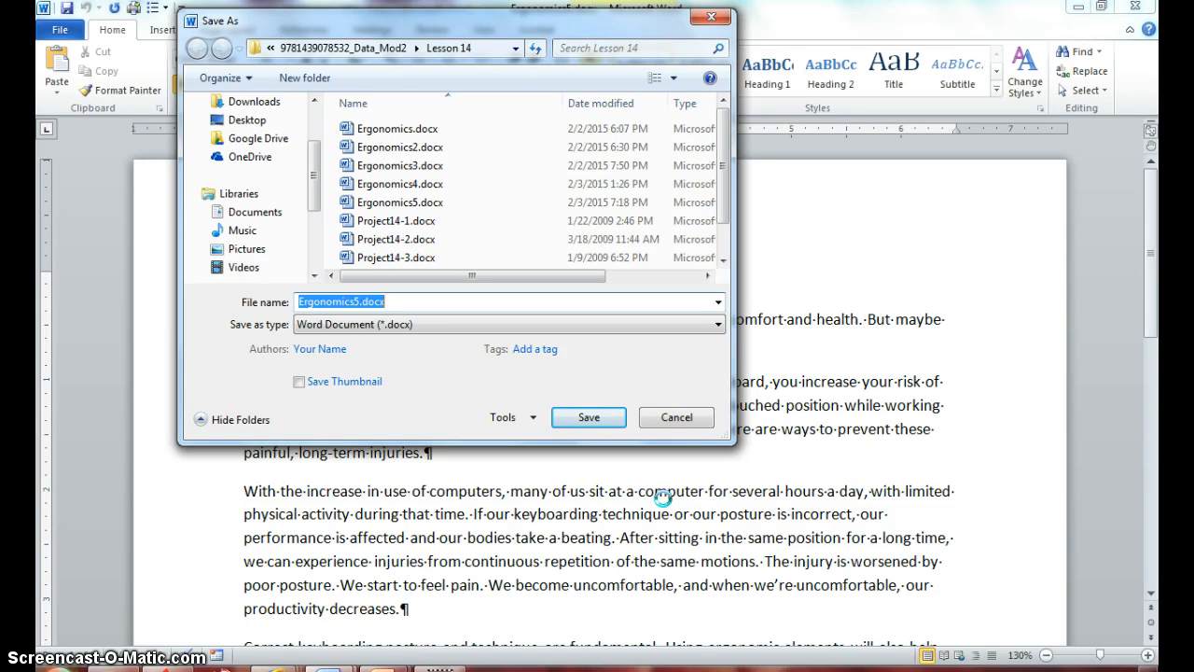
pyautogui.click(589, 418)
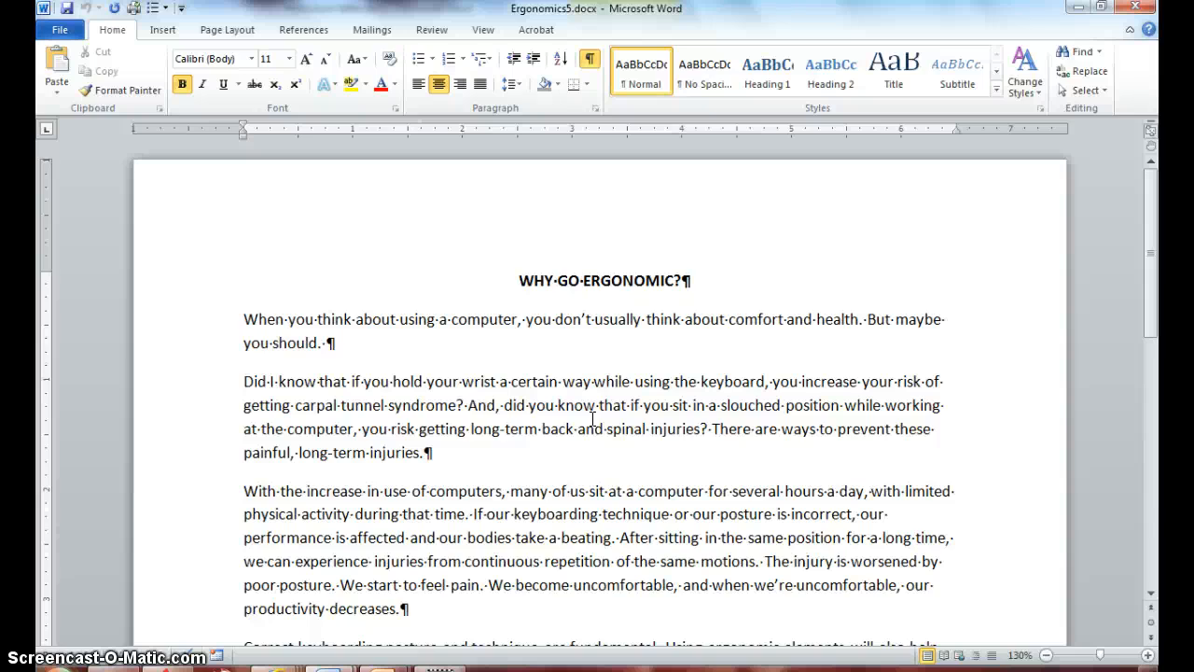
# Check both password fields in the general save options, and leave without saving
pyautogui.click(60, 36)
pyautogui.click(60, 82)
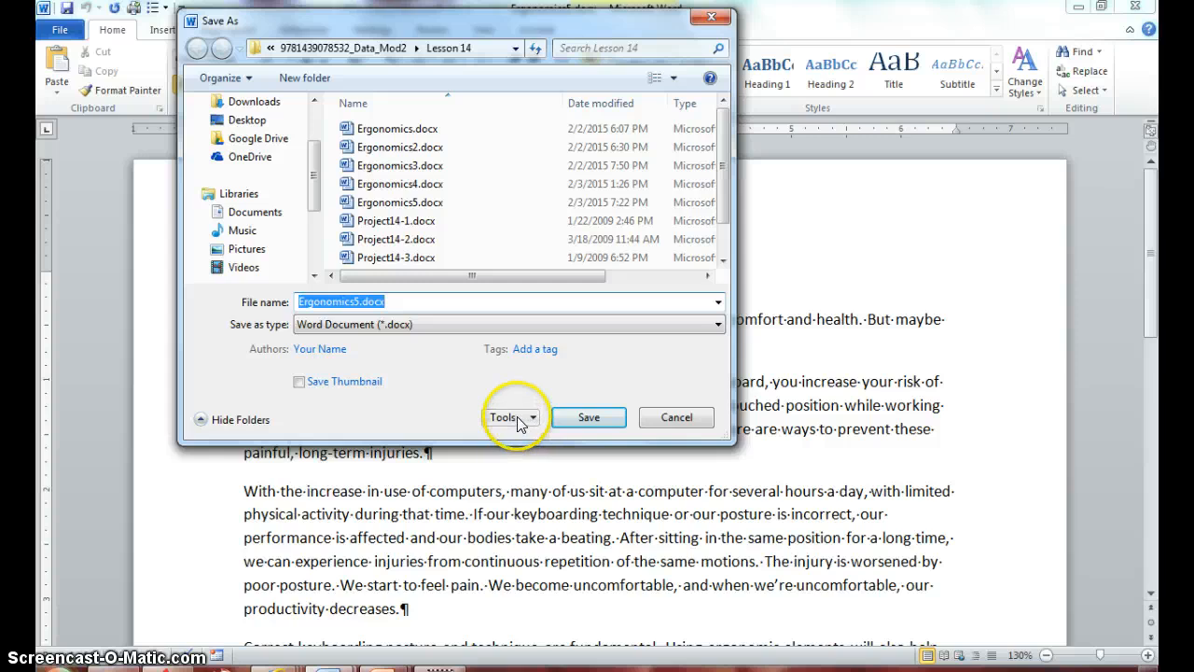
pyautogui.click(520, 423)
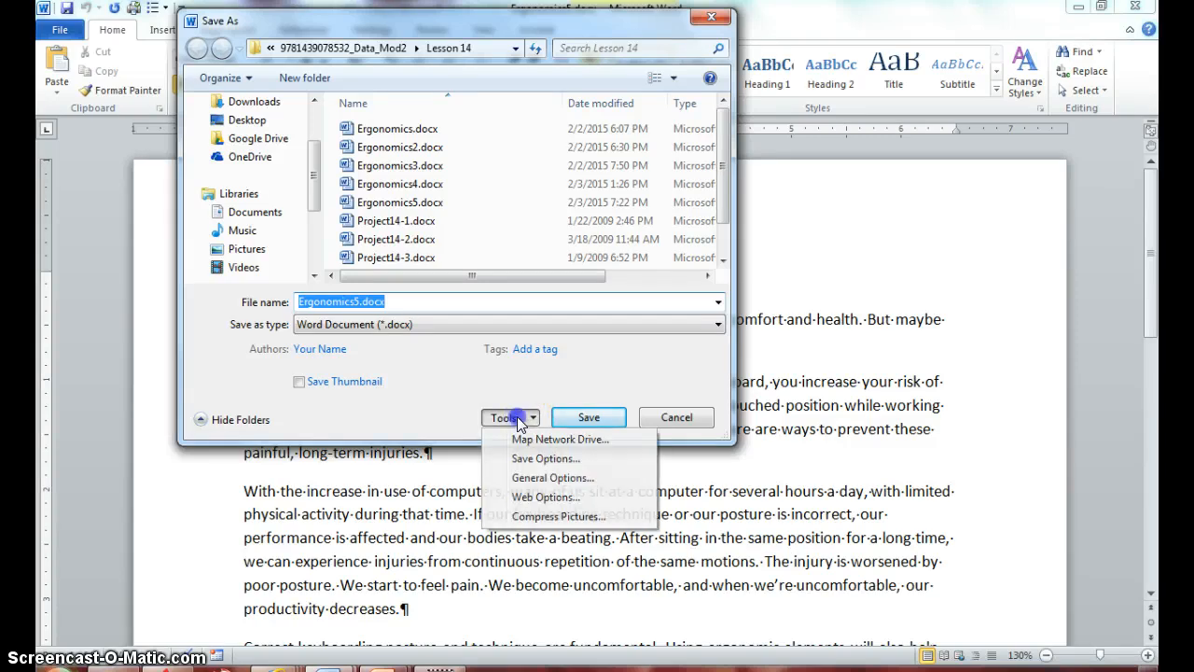
pyautogui.click(528, 475)
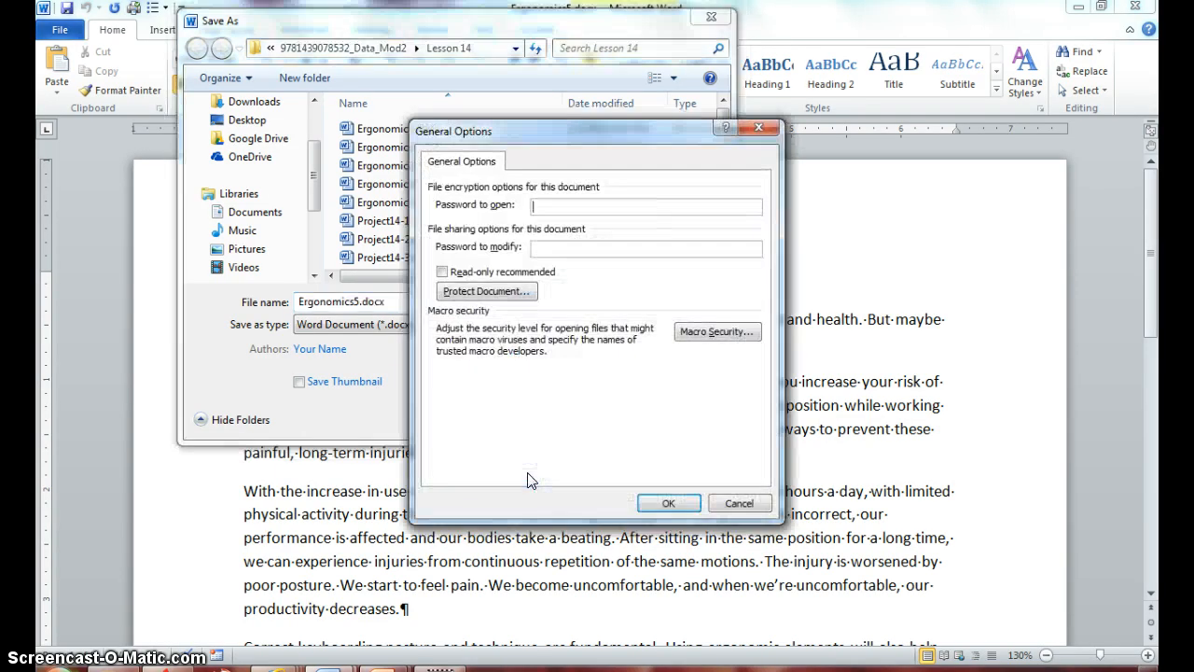
pyautogui.click(728, 506)
pyautogui.click(686, 420)
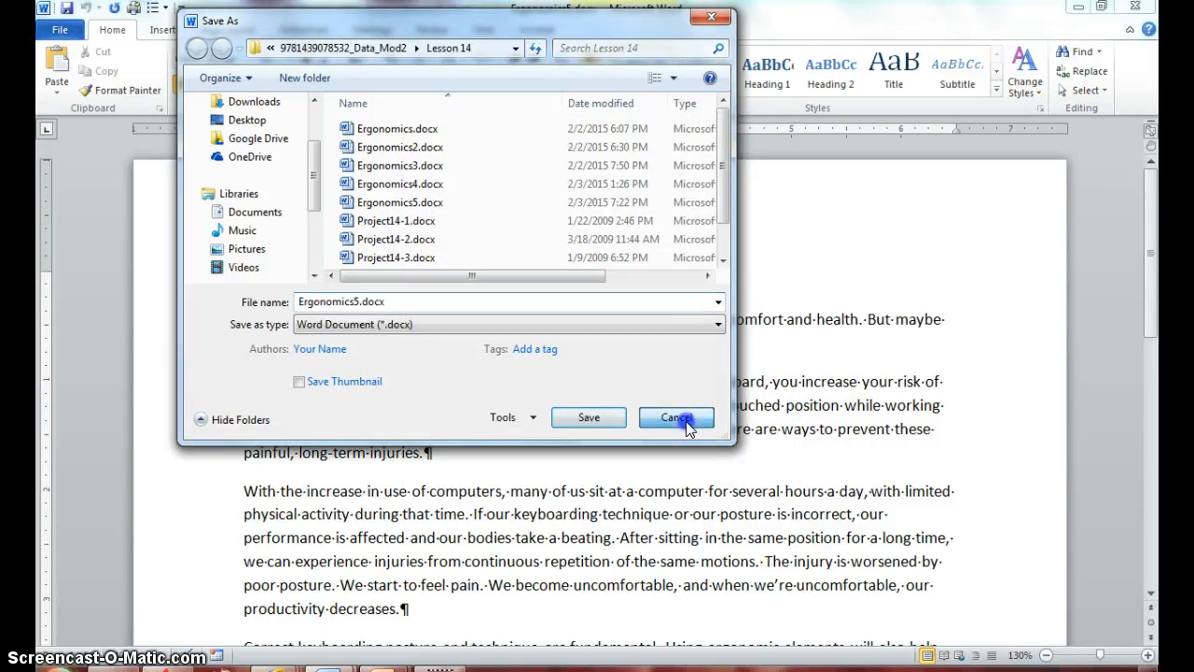